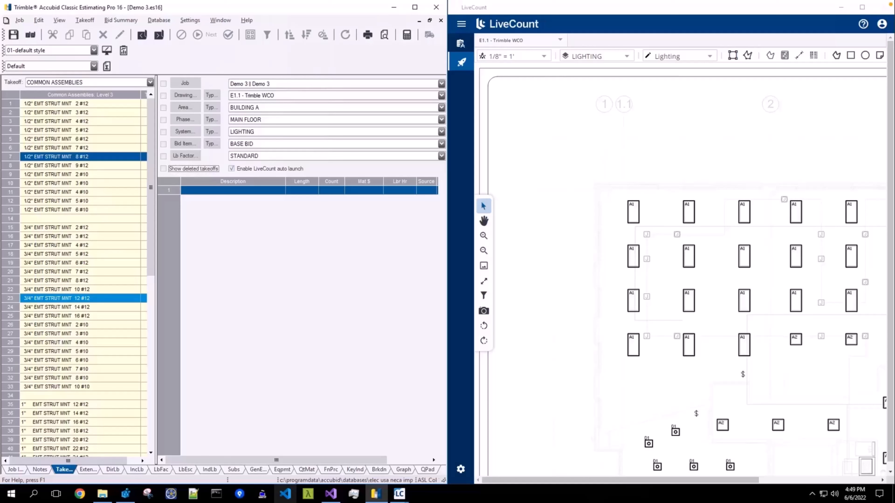
# - Start a takeoff of the 1x 15A 4/W SW SURFACE (1/2" EMT) assembly from the 15A & 20A SWITCHES - SURFACE - EMT group
pyautogui.rightClick(49, 185)
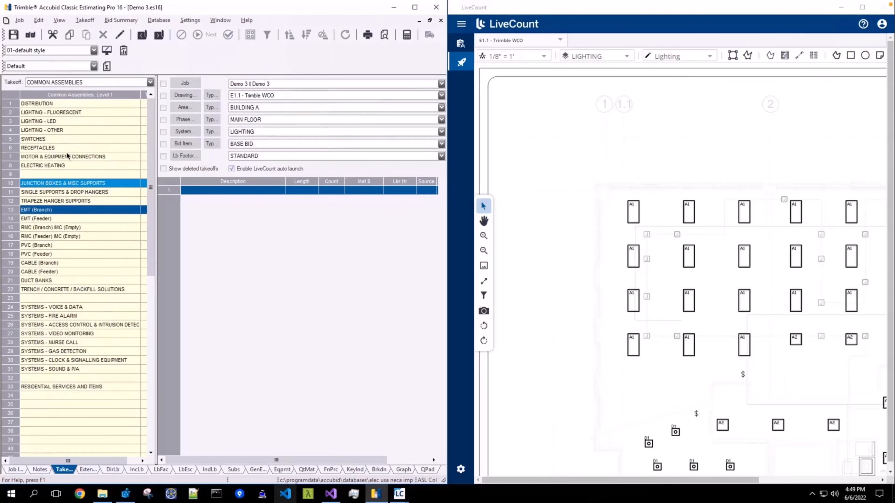
pyautogui.doubleClick(73, 139)
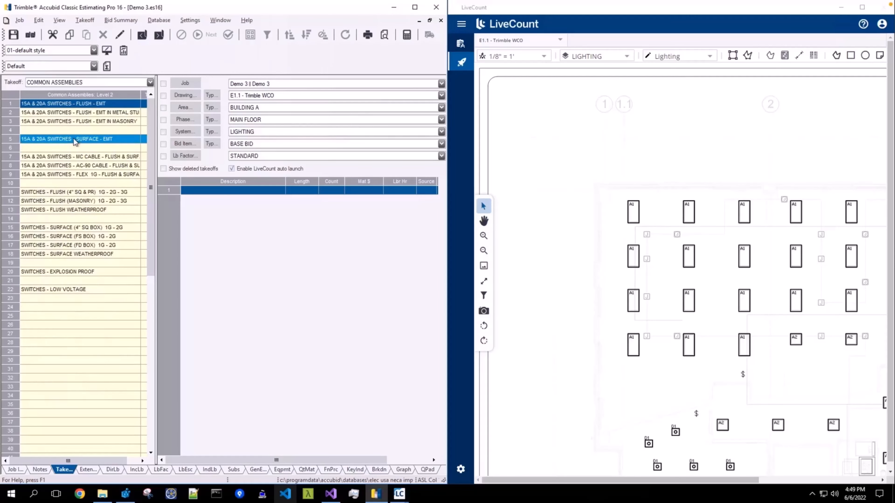
pyautogui.doubleClick(73, 138)
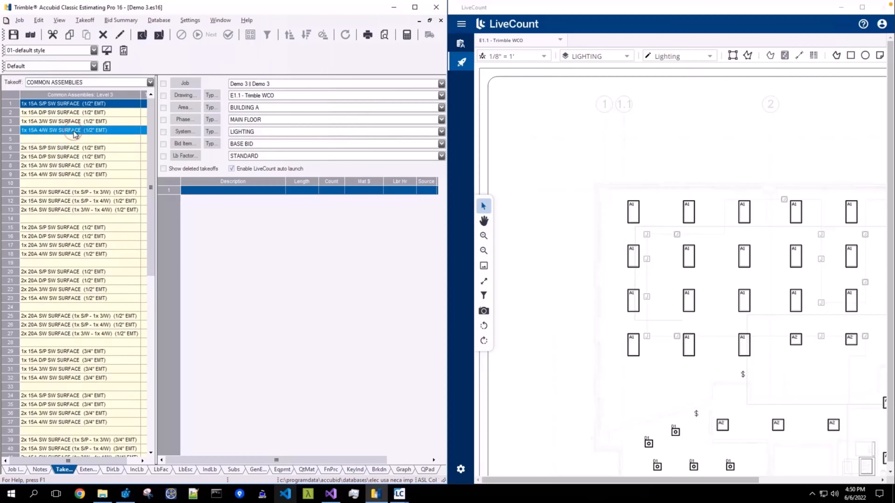
pyautogui.doubleClick(74, 132)
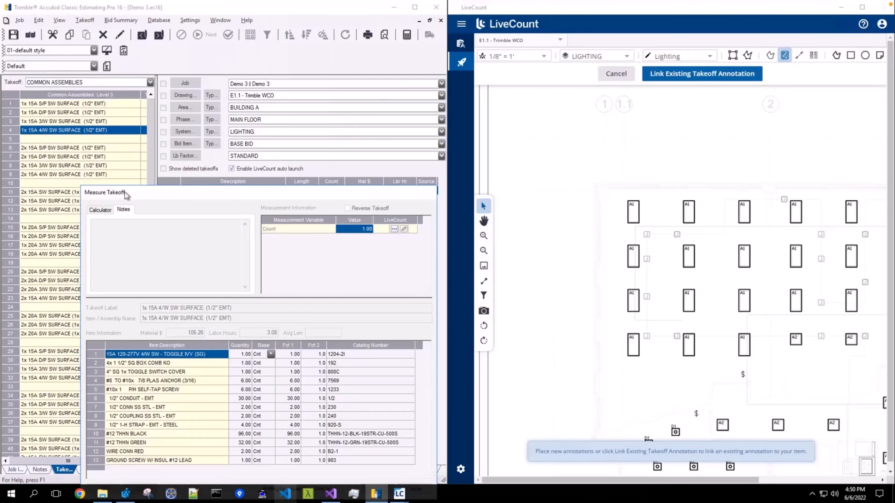
pyautogui.moveTo(127, 194); pyautogui.dragTo(127, 181)
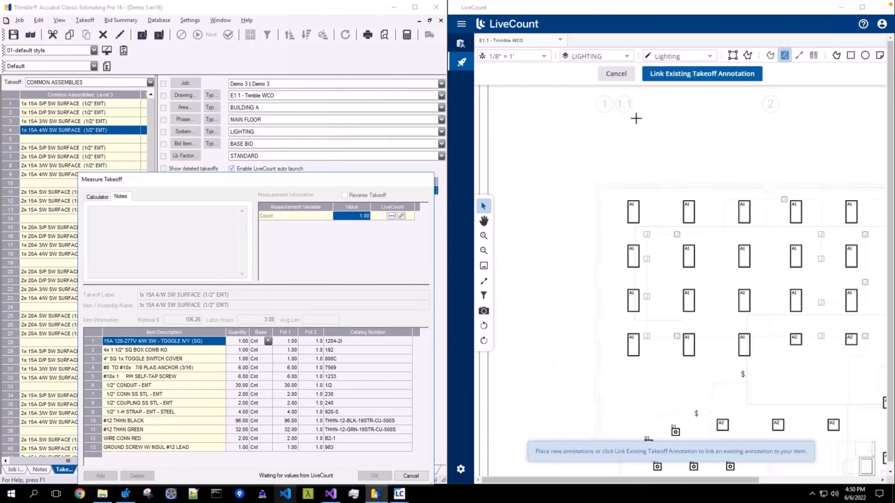
pyautogui.click(256, 180)
# - Place six count annotations along the top row of A1 fixtures on the drawing and commit them to the switch takeoff
pyautogui.click(634, 214)
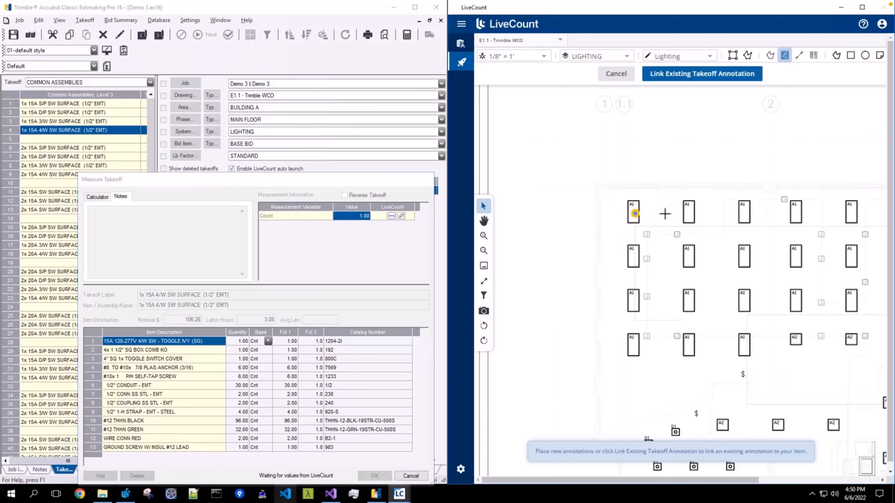
pyautogui.click(664, 213)
pyautogui.click(691, 212)
pyautogui.click(733, 215)
pyautogui.click(776, 213)
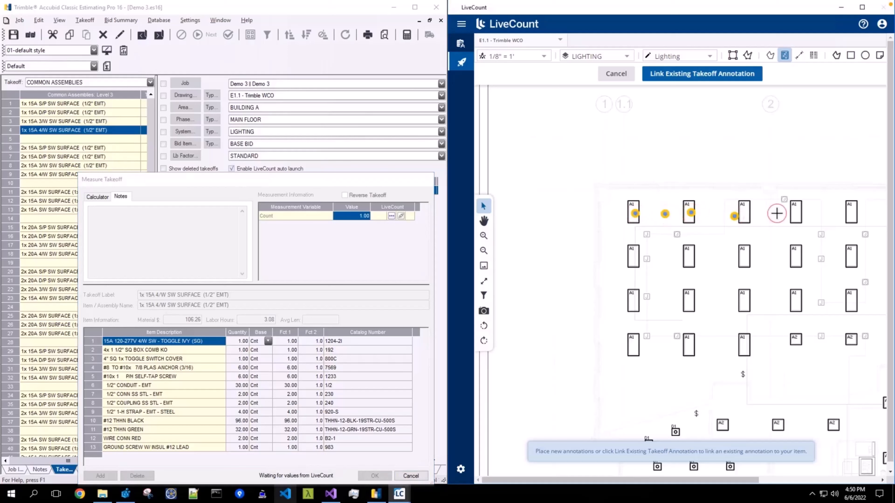
pyautogui.click(819, 213)
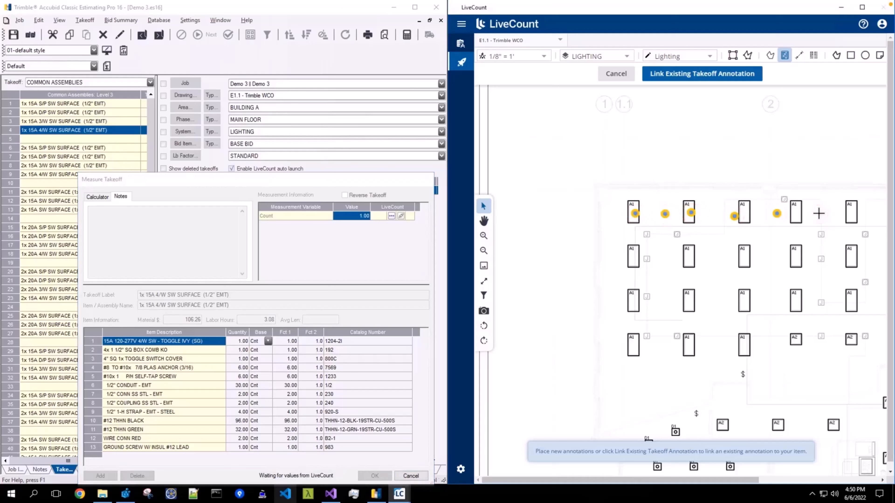
pyautogui.rightClick(785, 242)
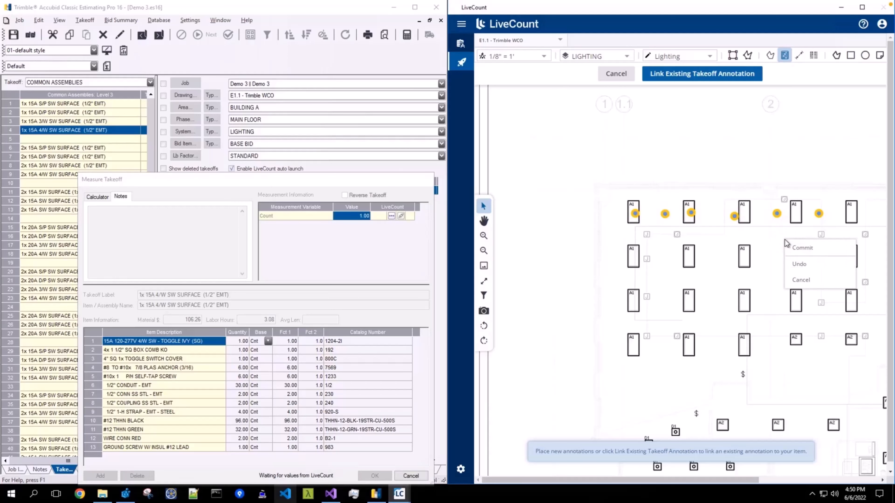
pyautogui.click(796, 248)
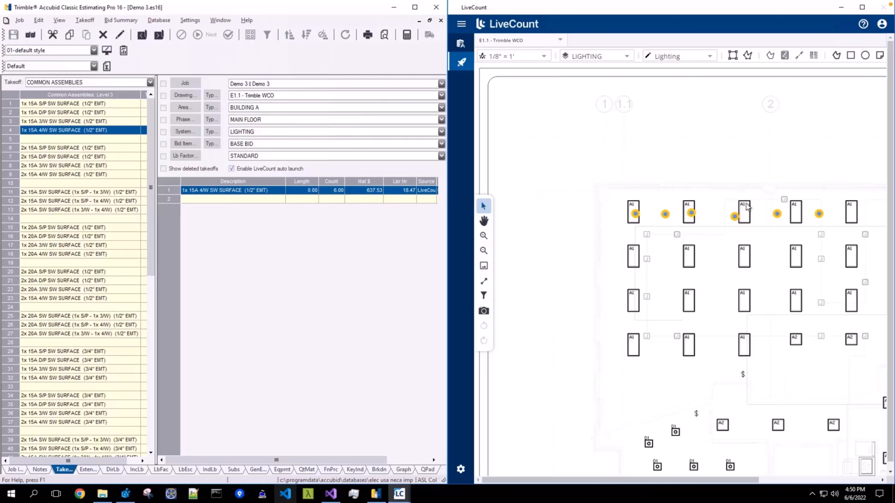
pyautogui.click(106, 149)
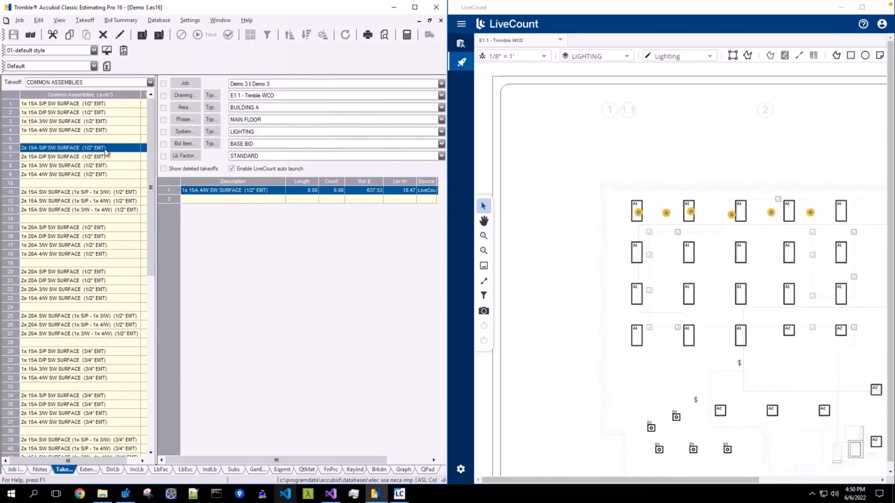
pyautogui.doubleClick(106, 149)
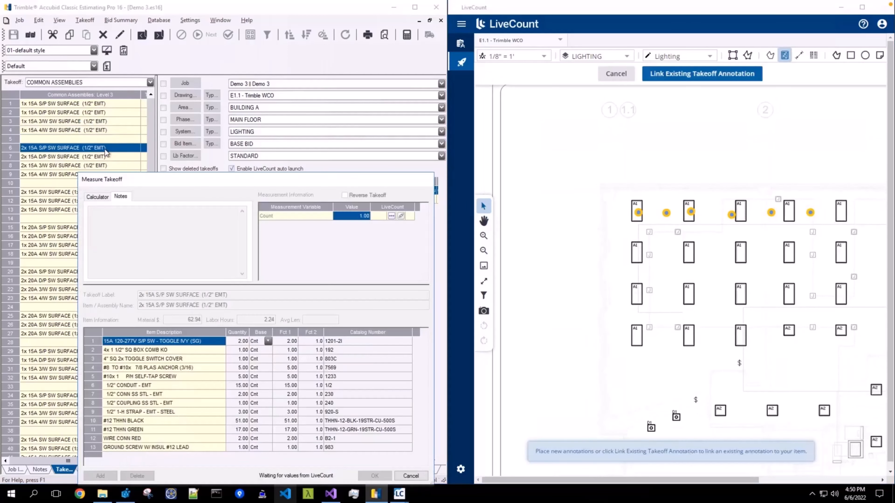
pyautogui.click(637, 240)
pyautogui.click(675, 240)
pyautogui.click(709, 237)
pyautogui.click(746, 237)
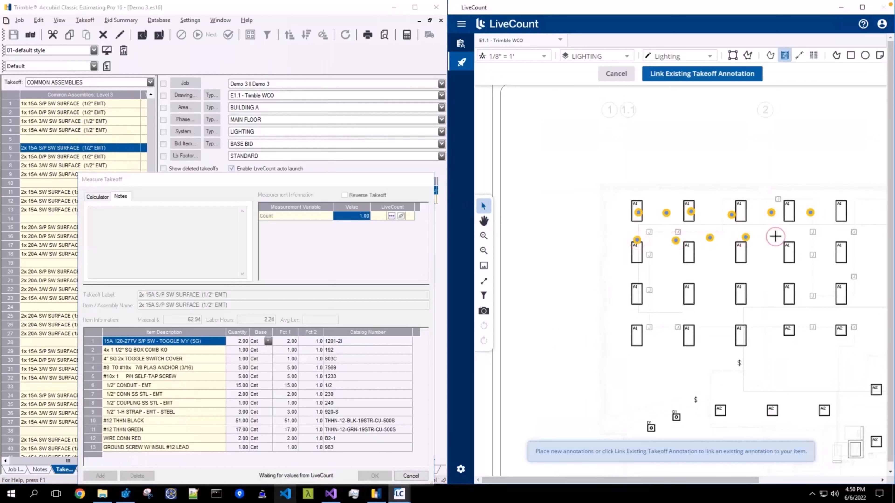
pyautogui.click(775, 237)
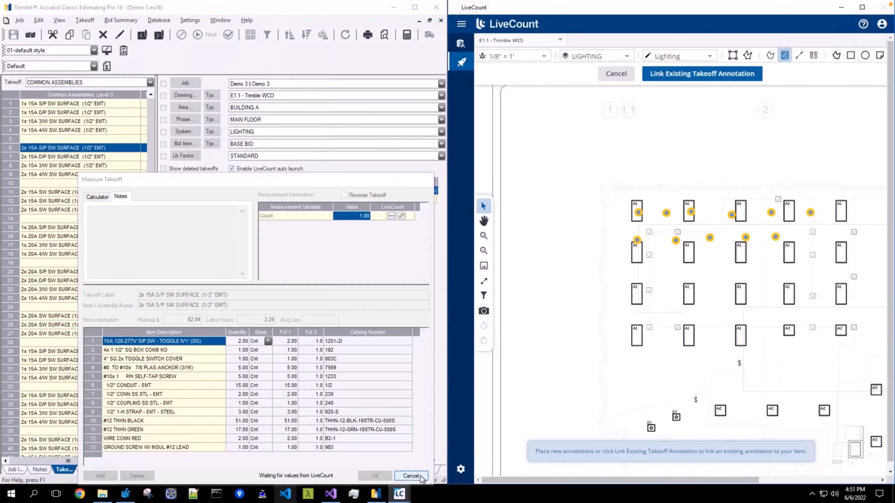
pyautogui.click(623, 75)
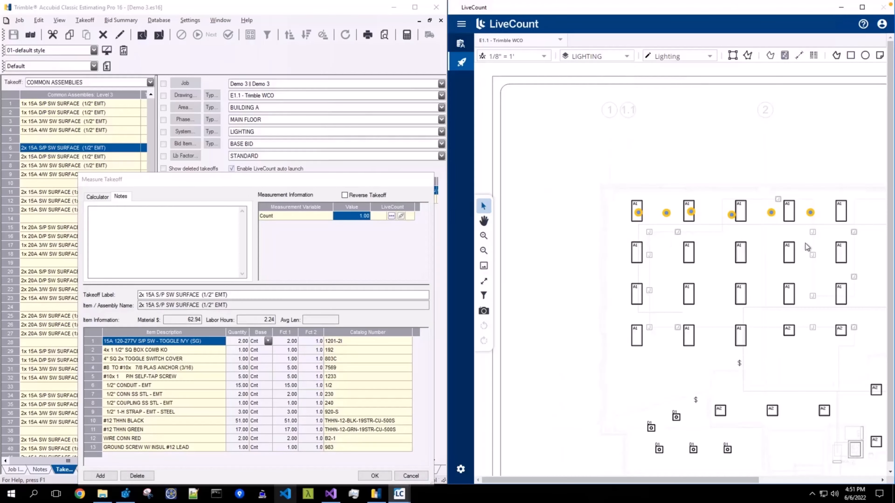
pyautogui.click(411, 475)
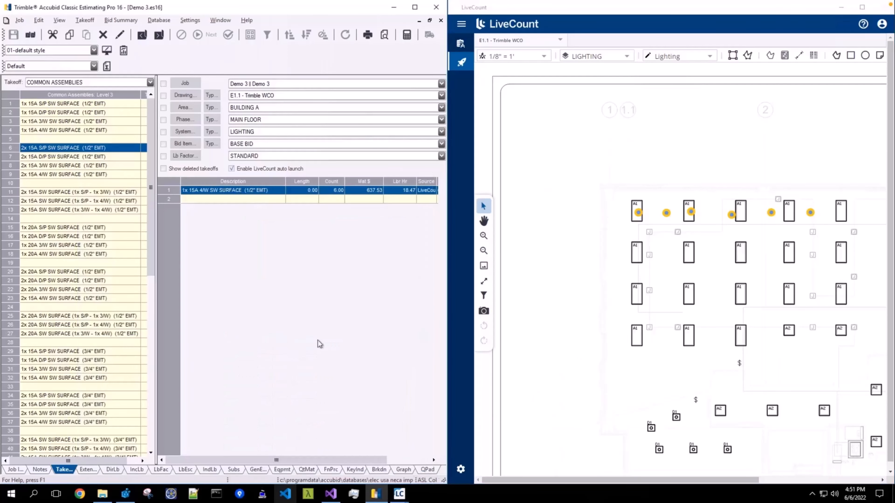
# - Start a takeoff of the 3/4" EMT ON CONC - 4 #12 assembly from EMT (Feeder), EMT DC SS ON CONC - THHN
pyautogui.doubleClick(101, 218)
pyautogui.rightClick(99, 214)
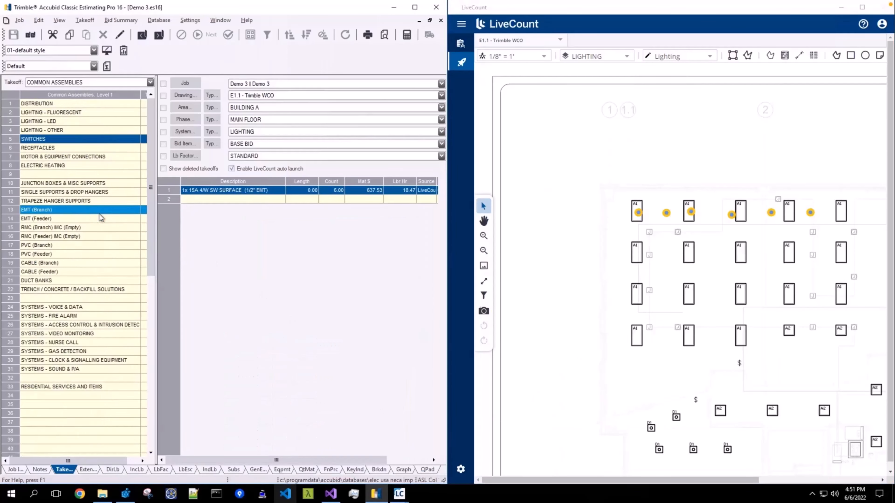
pyautogui.click(73, 222)
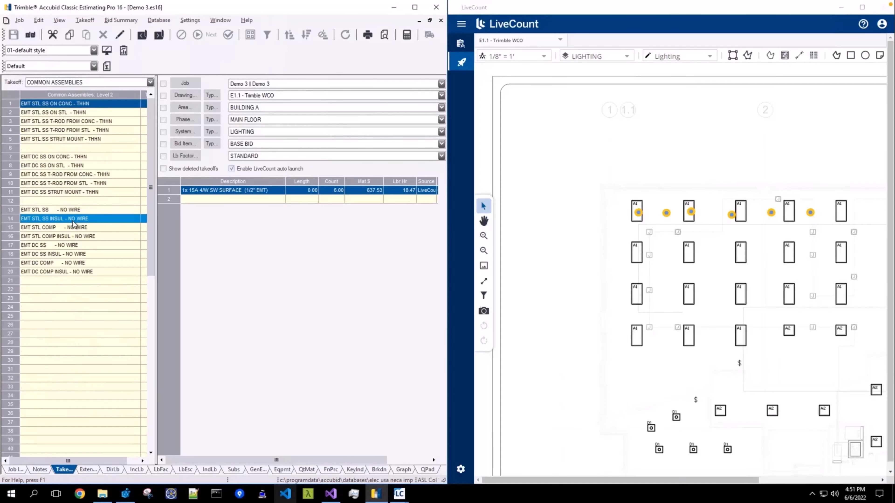
pyautogui.click(63, 160)
pyautogui.doubleClick(64, 160)
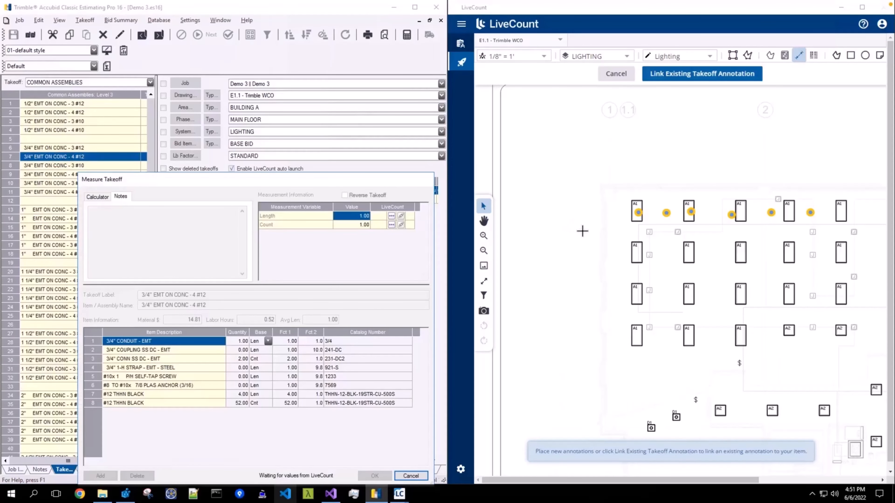
# - Trace a three-point conduit run of about 24 ft along the second row of A1 fixtures and commit it
pyautogui.click(625, 253)
pyautogui.click(753, 253)
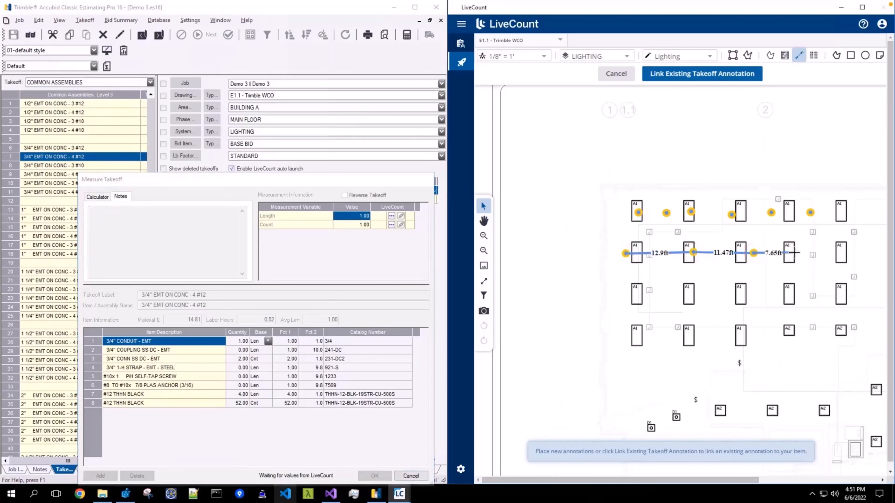
pyautogui.rightClick(795, 252)
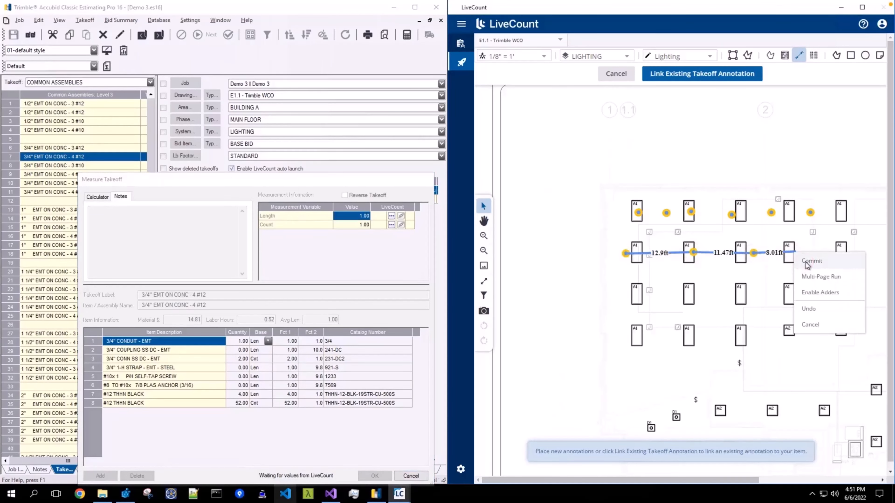
pyautogui.click(804, 261)
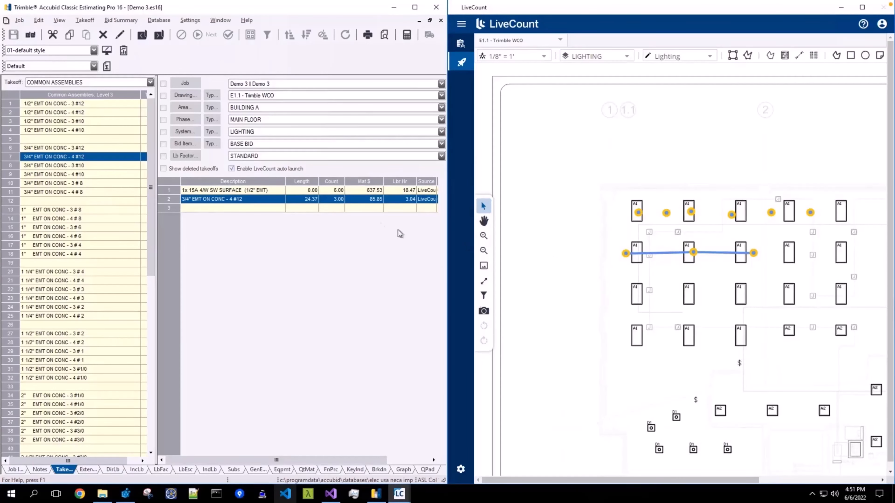
# - Disable LiveCount auto launch and start a LiveCount length measurement for the 1" EMT ON CONC - 3 # 6 assembly
pyautogui.click(234, 173)
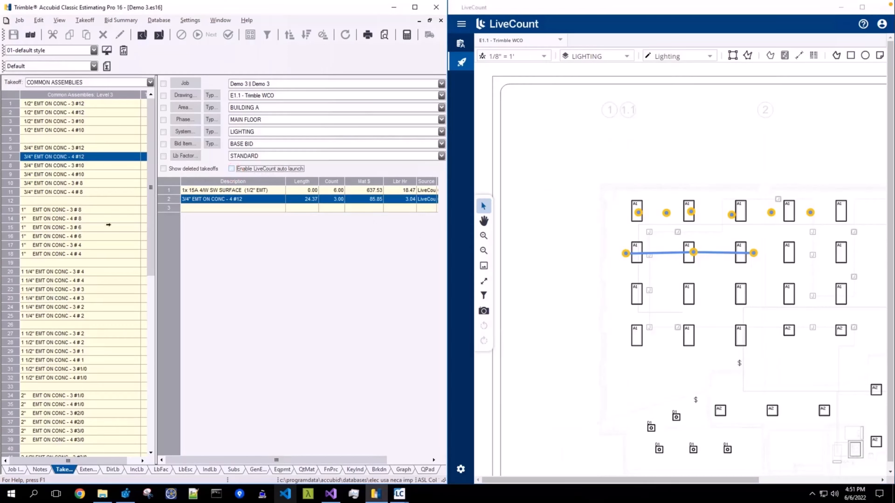
pyautogui.doubleClick(78, 228)
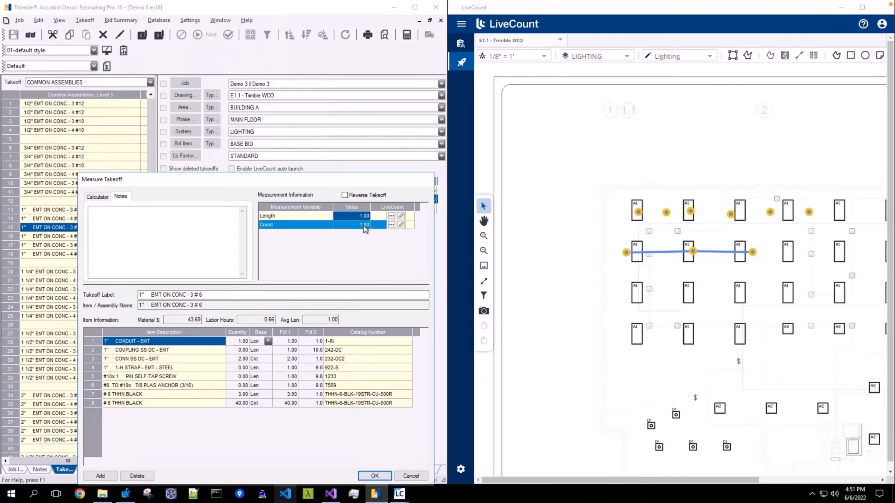
pyautogui.click(392, 216)
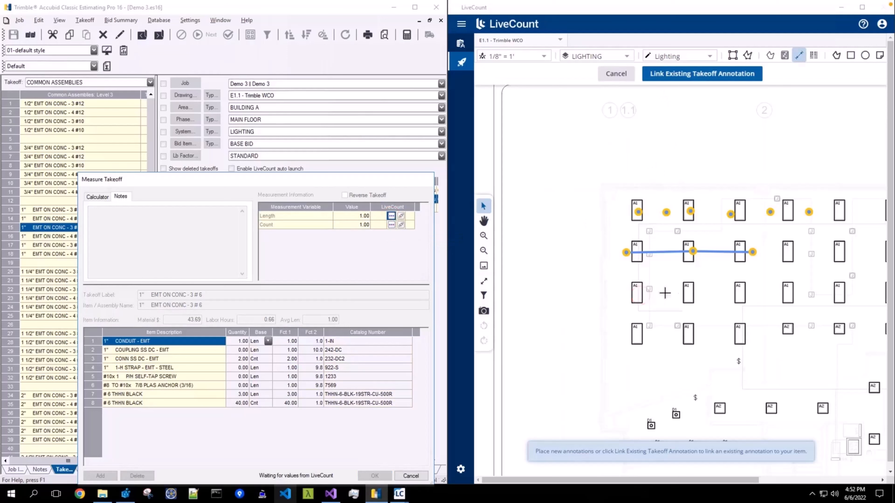
# - Trace a three-point conduit run of about 23 ft along the third row of A1 fixtures, commit it and accept the takeoff
pyautogui.click(639, 295)
pyautogui.click(712, 292)
pyautogui.click(761, 293)
pyautogui.rightClick(858, 293)
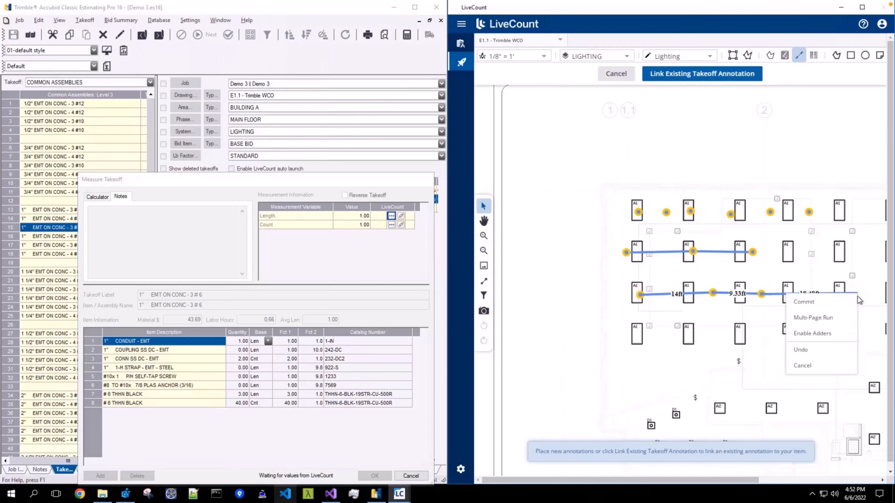
pyautogui.click(852, 302)
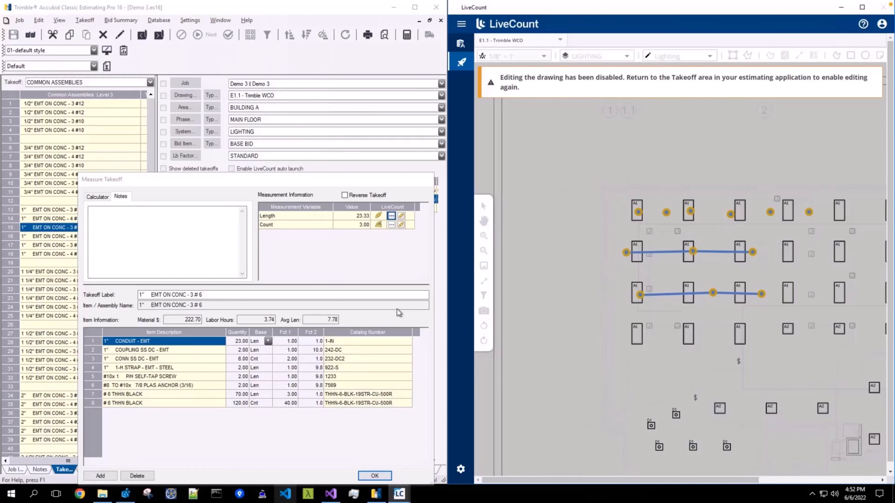
pyautogui.click(375, 476)
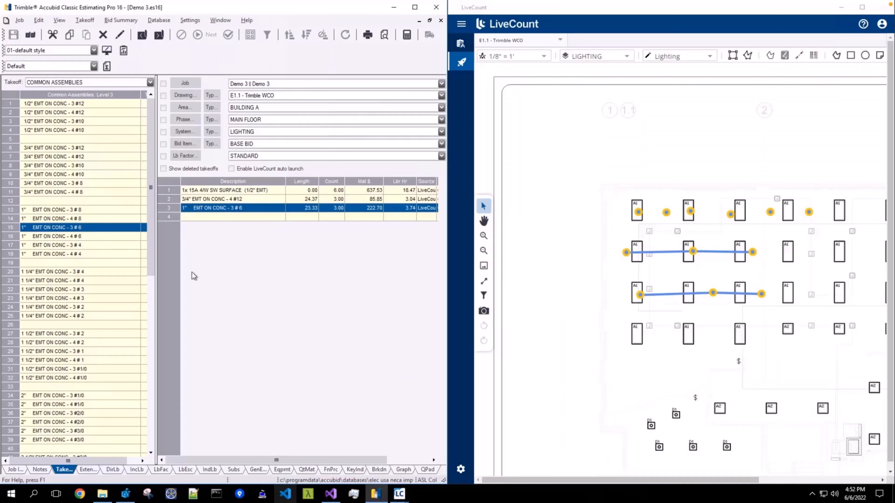
# - Take off the 1" EMT ON CONC - 3 # 4 assembly manually with a length of 10 and a count of 10
pyautogui.doubleClick(84, 245)
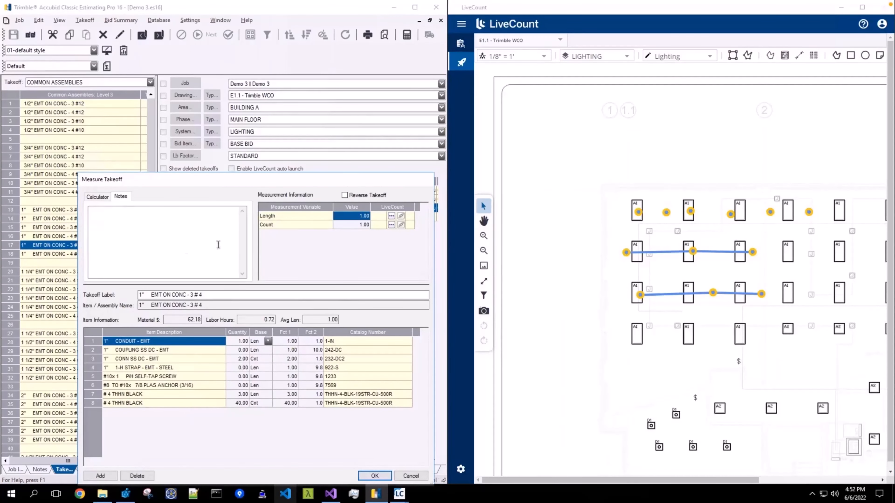
pyautogui.click(337, 225)
pyautogui.click(352, 216)
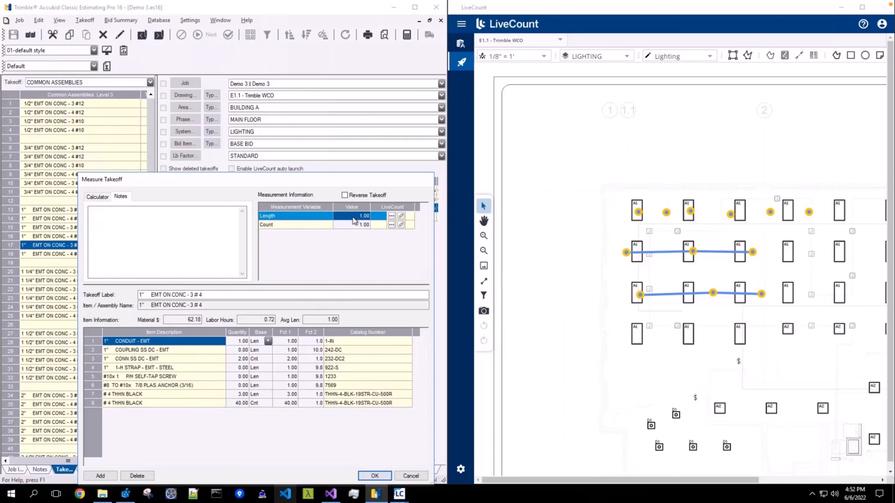
pyautogui.write('10')
pyautogui.click(361, 225)
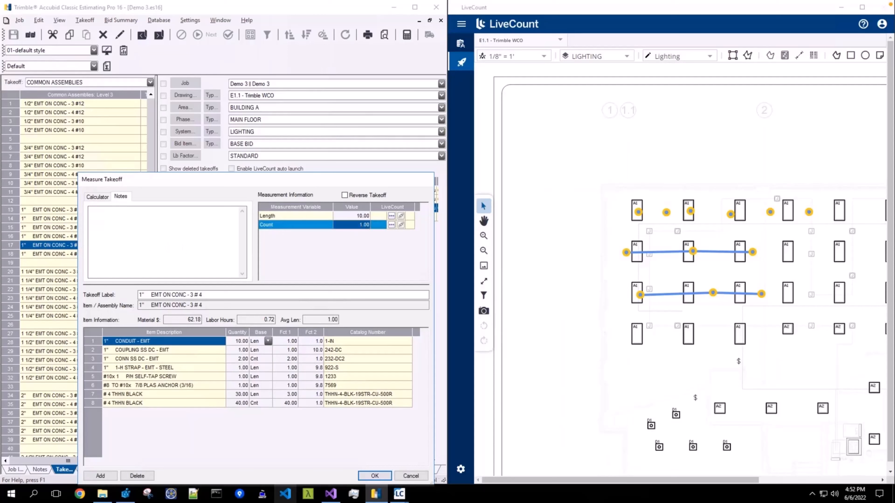
pyautogui.write('10')
pyautogui.click(304, 219)
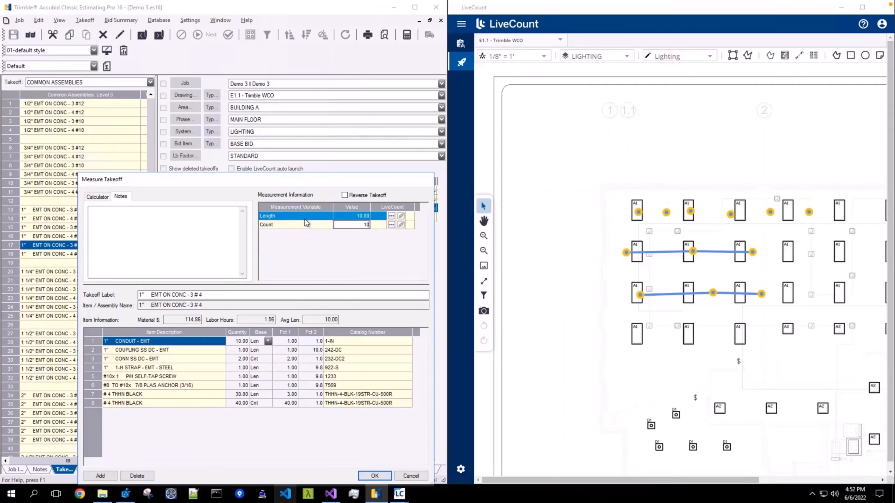
pyautogui.click(374, 478)
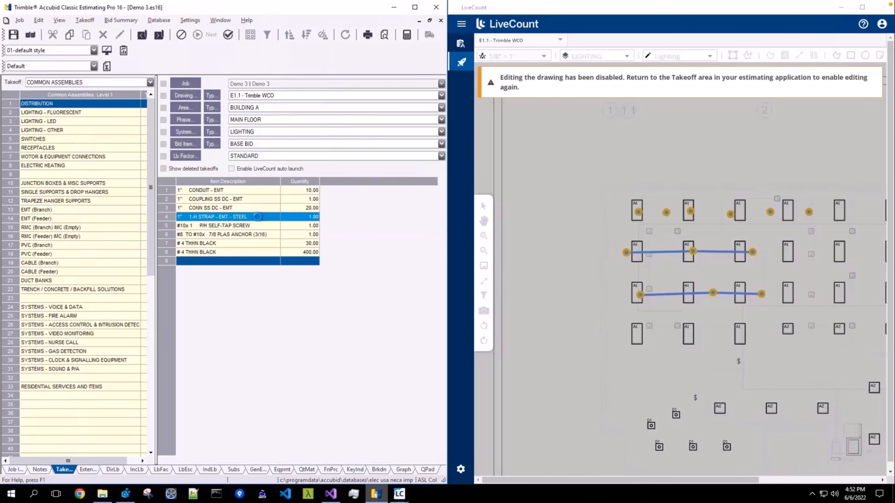
# - Reopen the manually entered 1" EMT ON CONC - 3 # 4 takeoff for editing and start a LiveCount measurement for its length
pyautogui.doubleClick(241, 191)
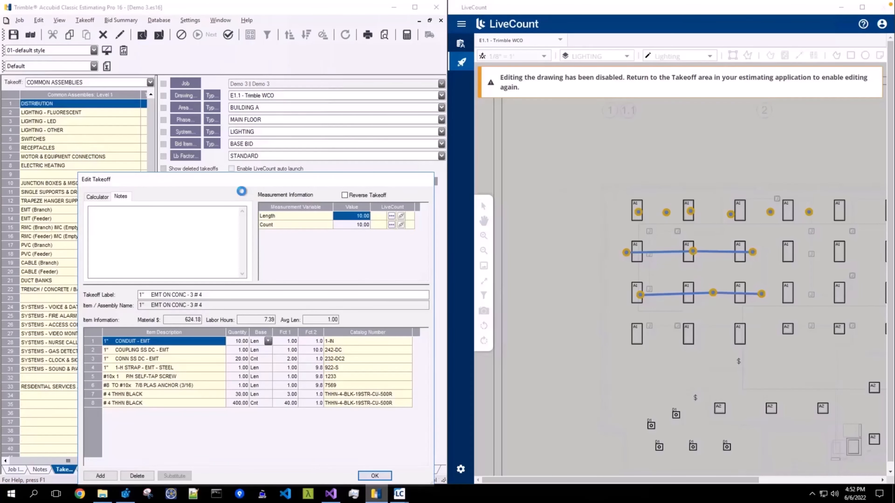
pyautogui.click(392, 216)
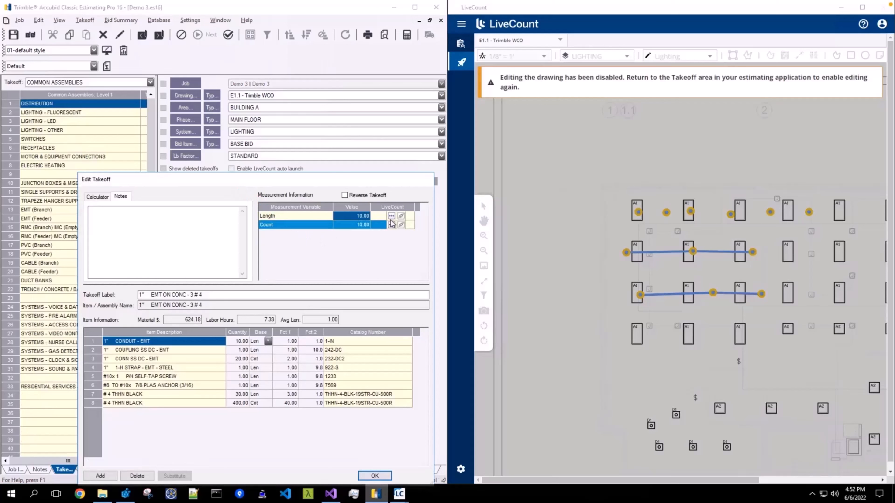
pyautogui.click(392, 215)
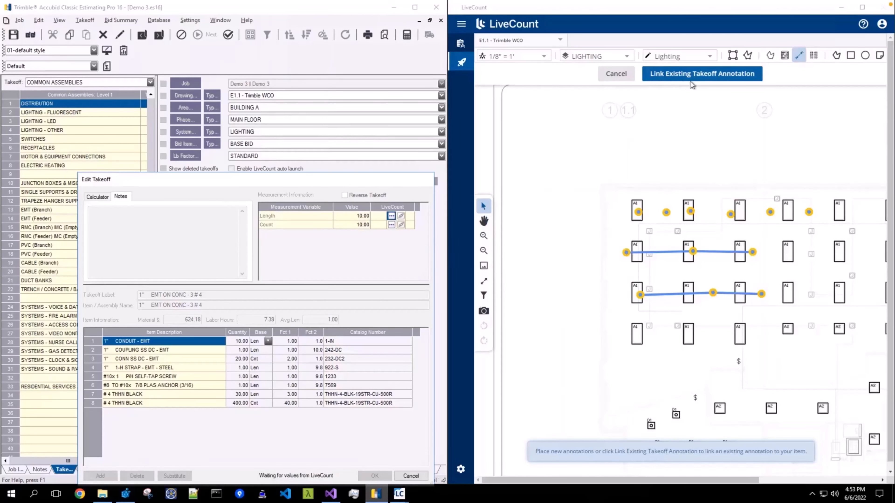
# - Trace a three-point conduit run of about 29 ft along the fourth row of fixtures, commit it and accept the edited takeoff
pyautogui.click(633, 329)
pyautogui.click(724, 328)
pyautogui.click(784, 328)
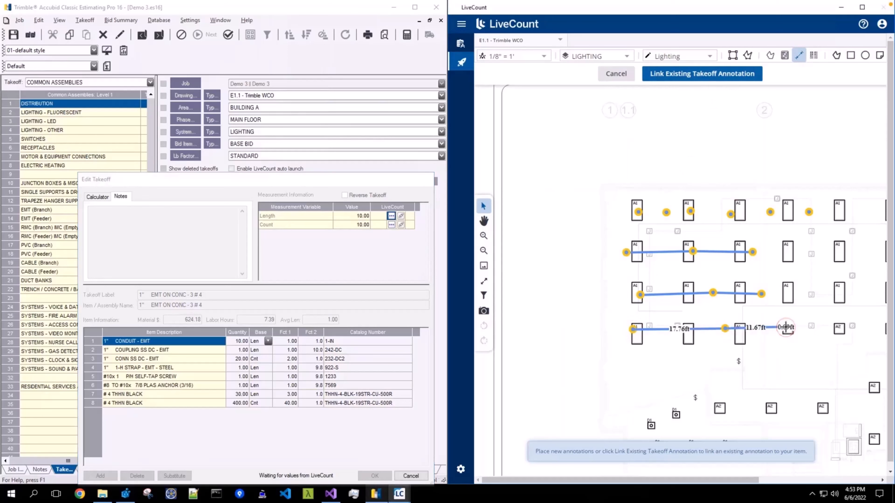
pyautogui.rightClick(785, 329)
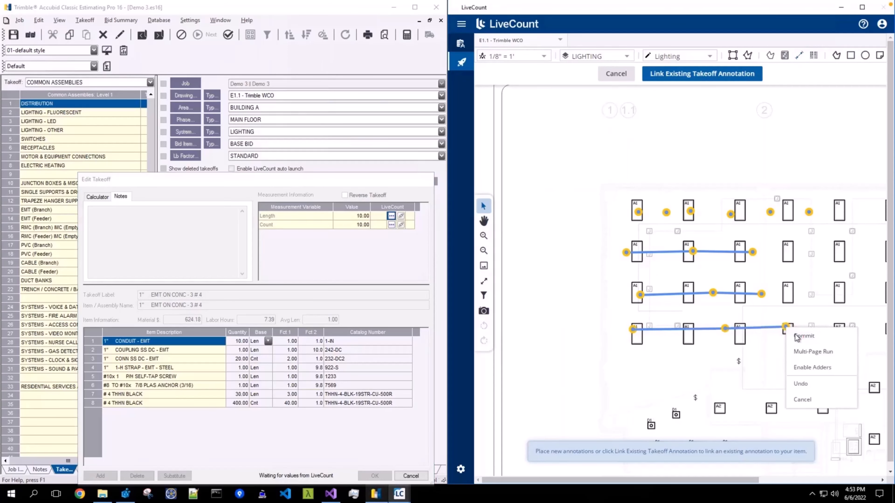
pyautogui.click(795, 337)
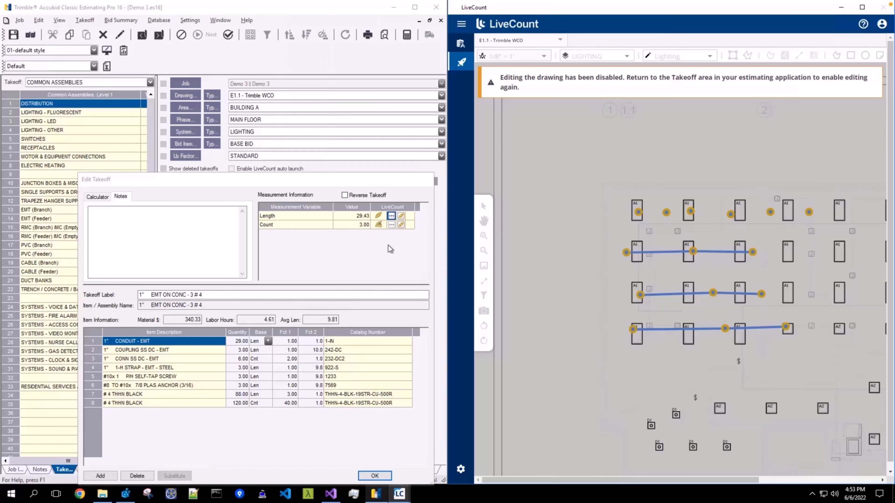
pyautogui.click(374, 476)
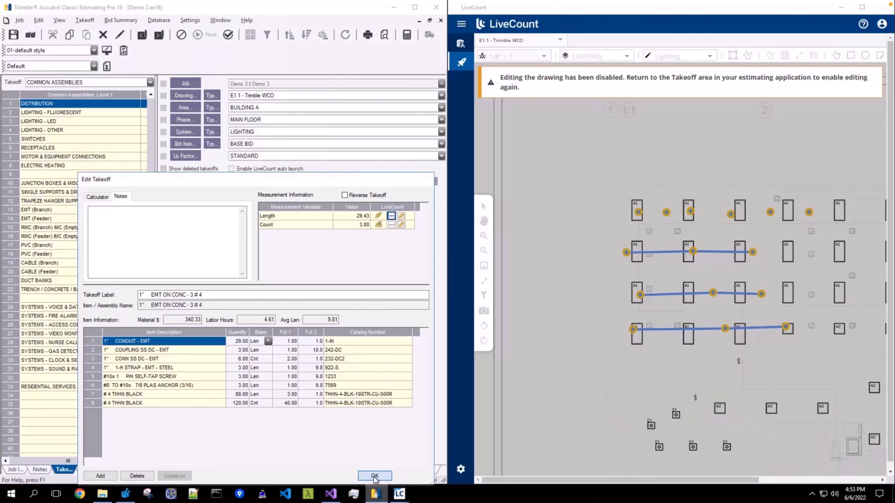
pyautogui.click(229, 35)
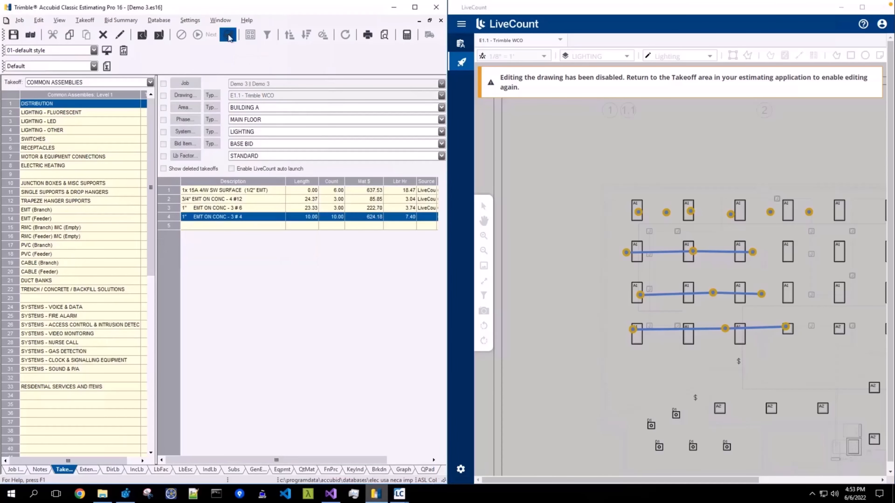